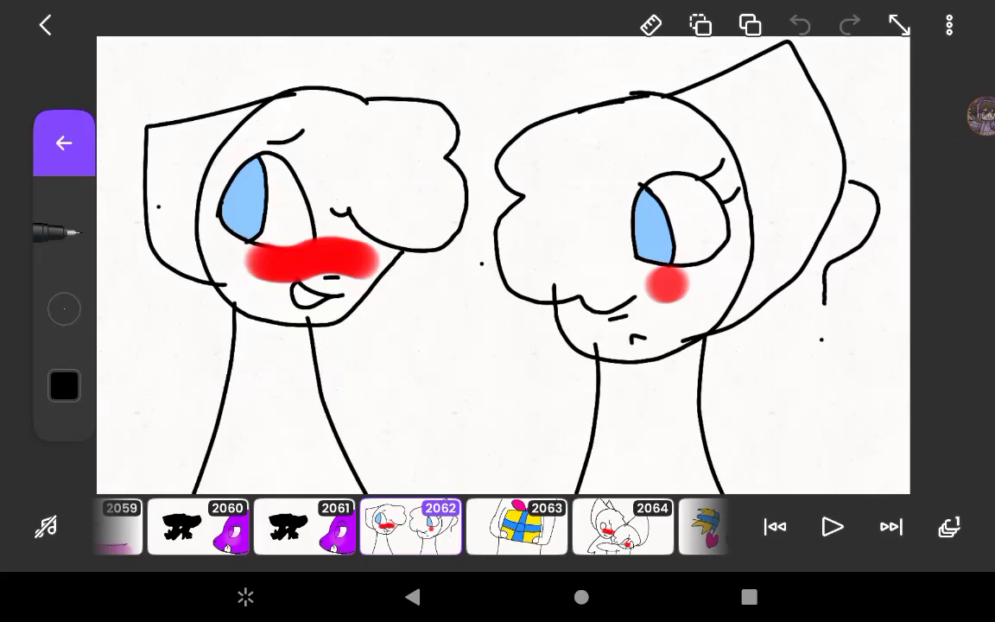
# Page forward past the gift, hugging and bursting frames to frame 2066's arm sketch
pyautogui.click(518, 526)
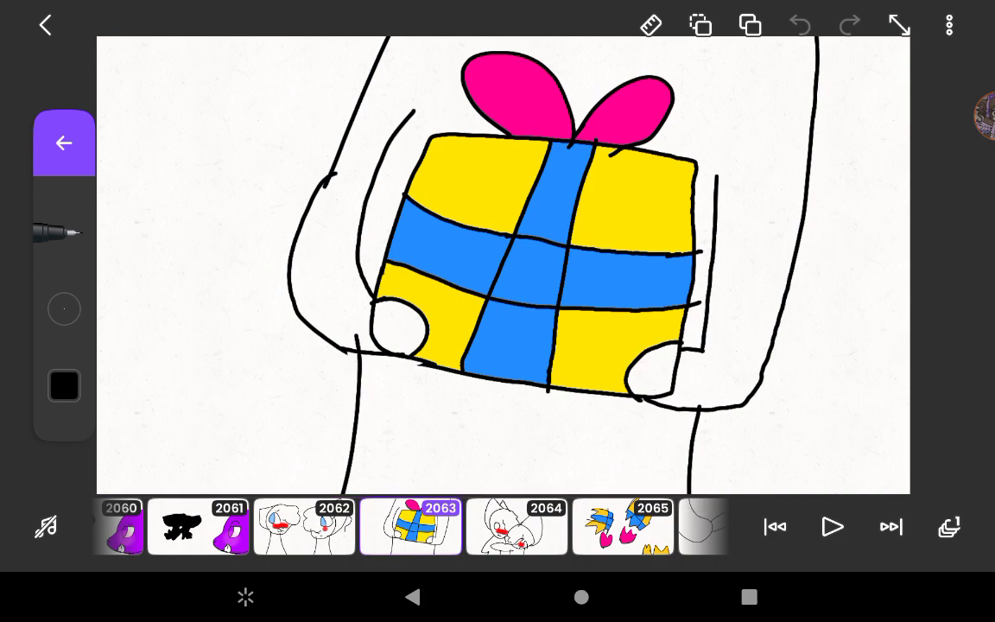
pyautogui.click(518, 526)
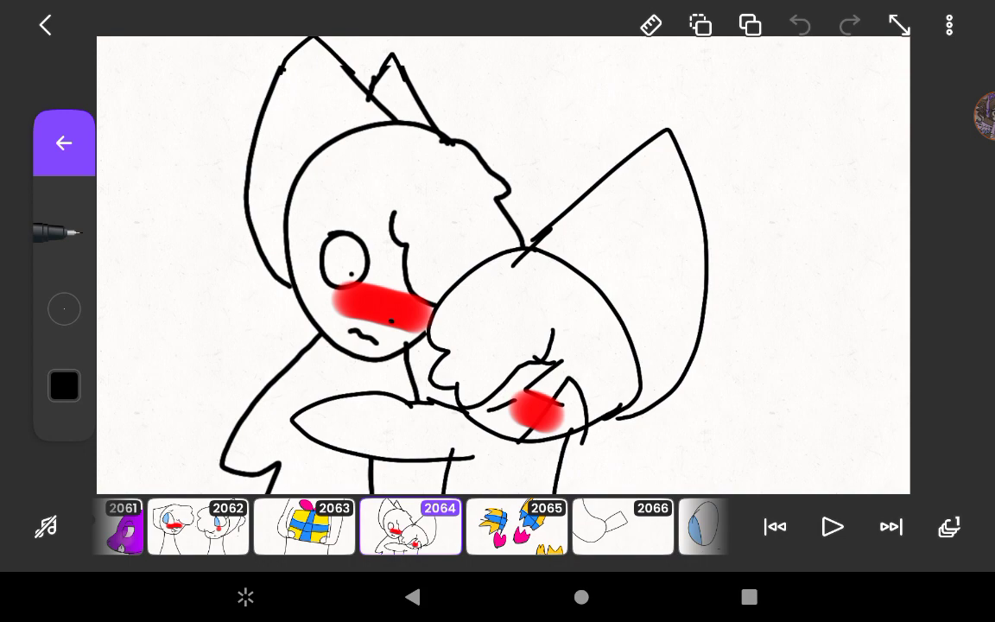
pyautogui.click(518, 526)
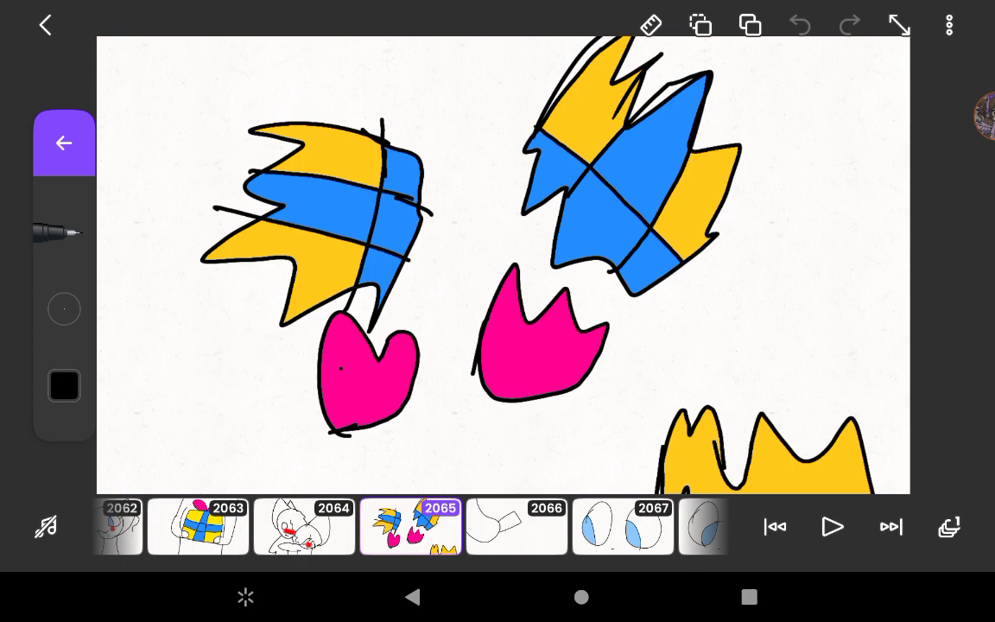
pyautogui.click(518, 526)
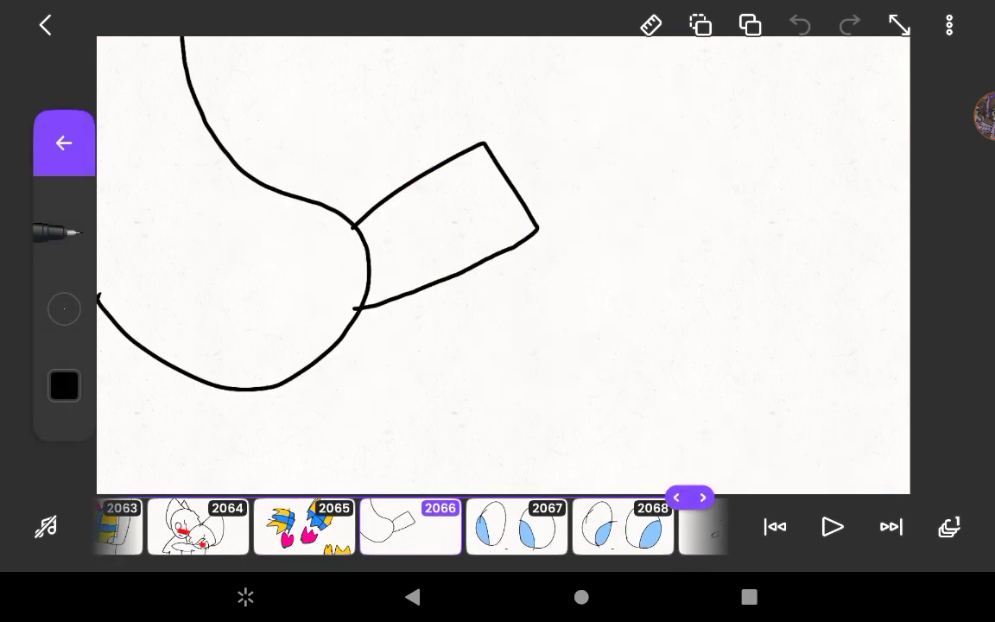
# Flip repeatedly between blue-eye frames 2067 and 2068, then advance toward frame 2069
pyautogui.click(518, 526)
pyautogui.click(478, 526)
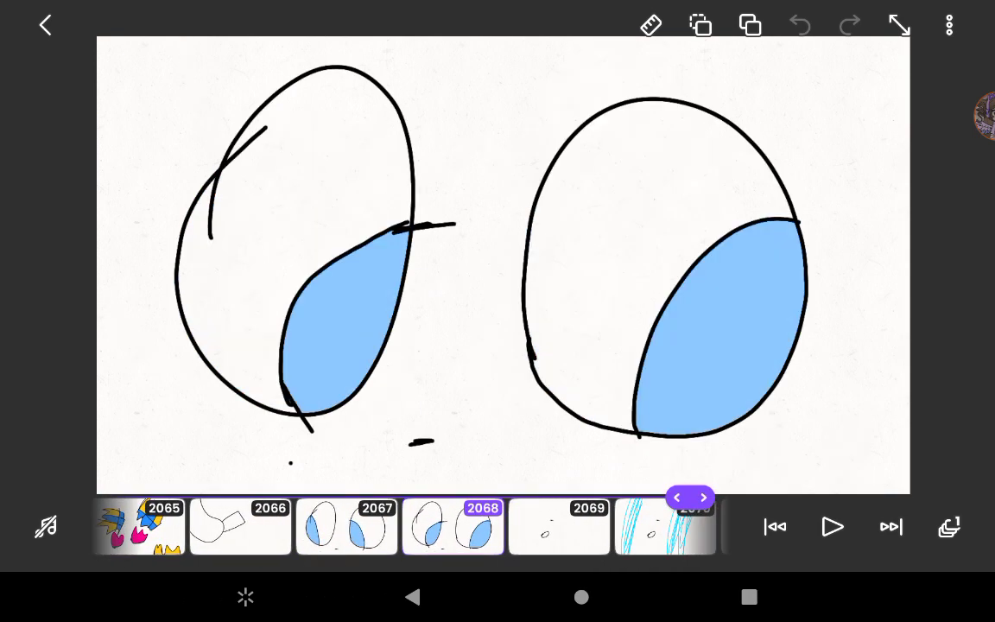
pyautogui.click(371, 525)
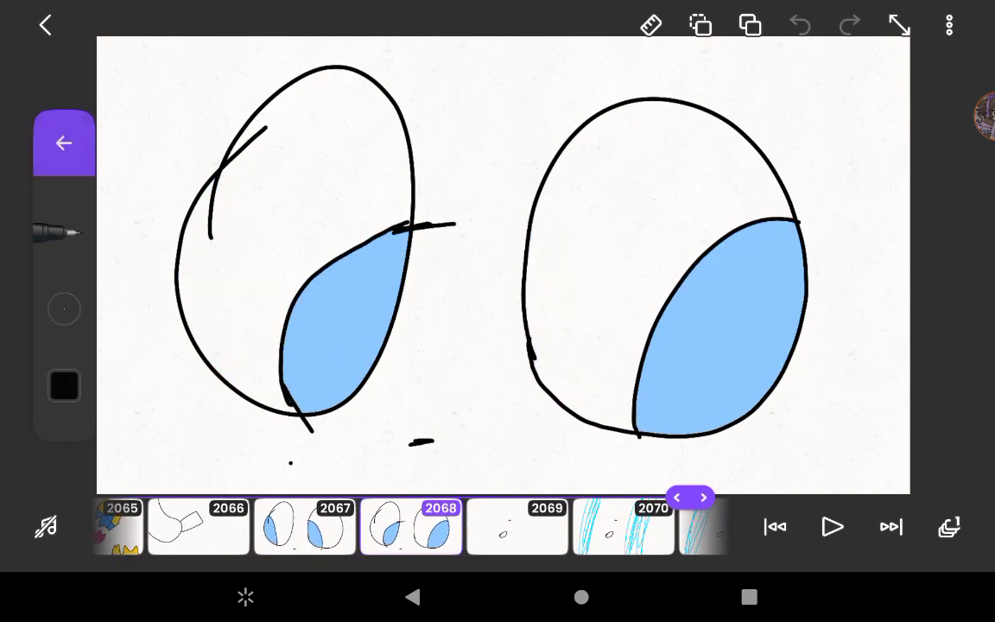
pyautogui.click(477, 526)
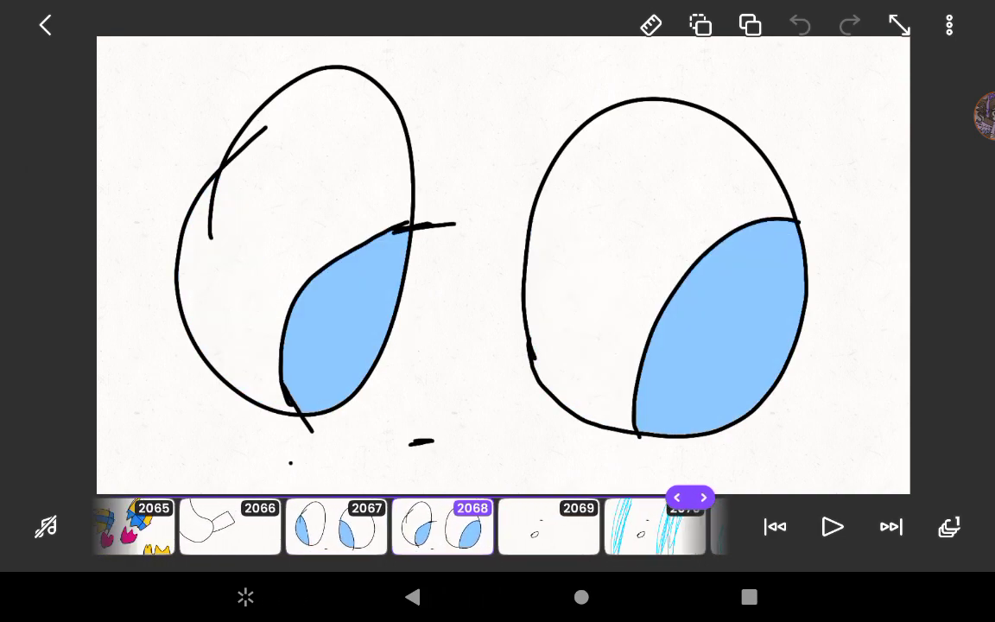
pyautogui.click(371, 526)
pyautogui.click(477, 526)
pyautogui.click(372, 525)
pyautogui.click(478, 525)
pyautogui.click(320, 526)
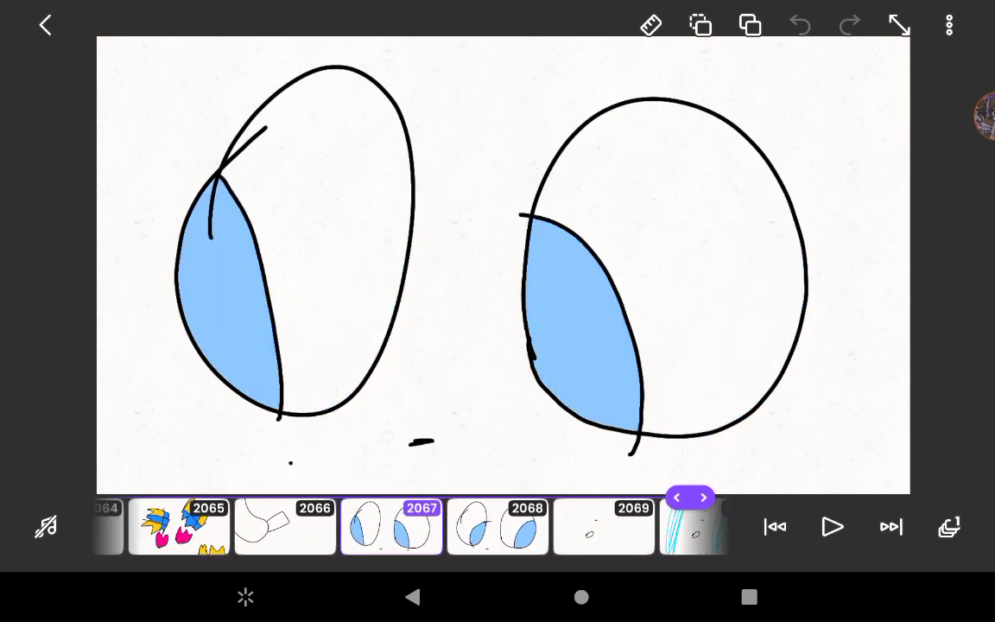
pyautogui.click(406, 526)
pyautogui.click(319, 526)
pyautogui.click(406, 526)
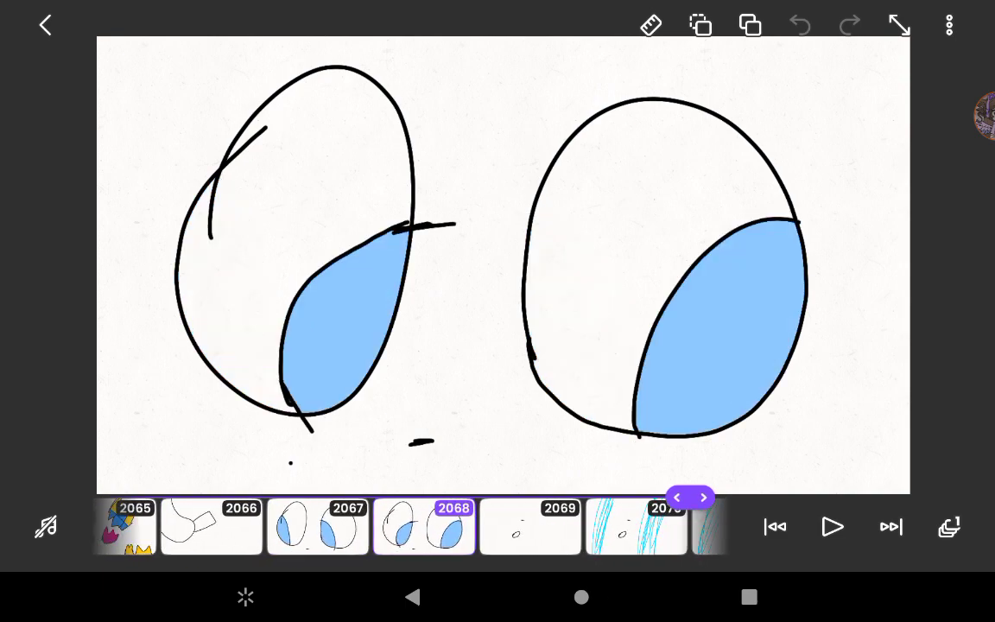
pyautogui.click(320, 525)
pyautogui.click(478, 526)
pyautogui.click(372, 526)
pyautogui.click(478, 526)
pyautogui.click(306, 526)
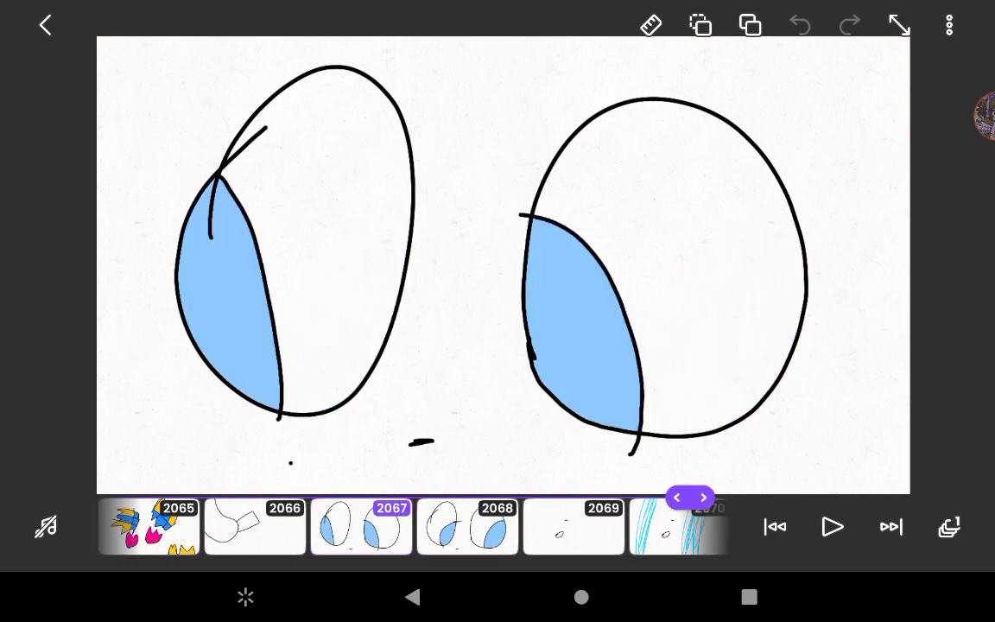
pyautogui.click(477, 525)
pyautogui.click(371, 526)
pyautogui.click(502, 526)
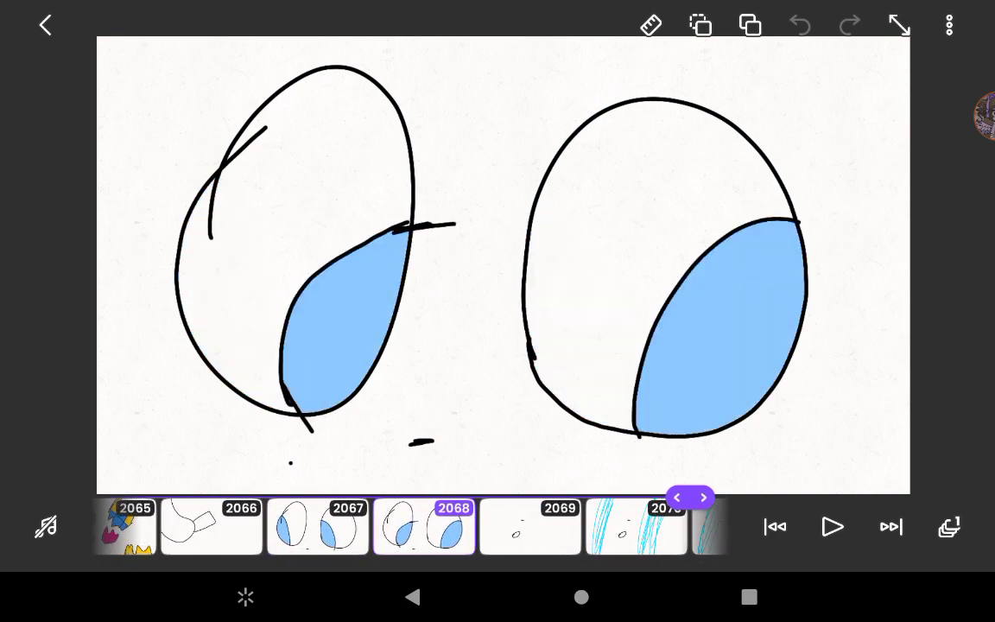
pyautogui.click(319, 525)
pyautogui.click(449, 526)
pyautogui.click(345, 526)
pyautogui.click(457, 525)
pyautogui.click(372, 526)
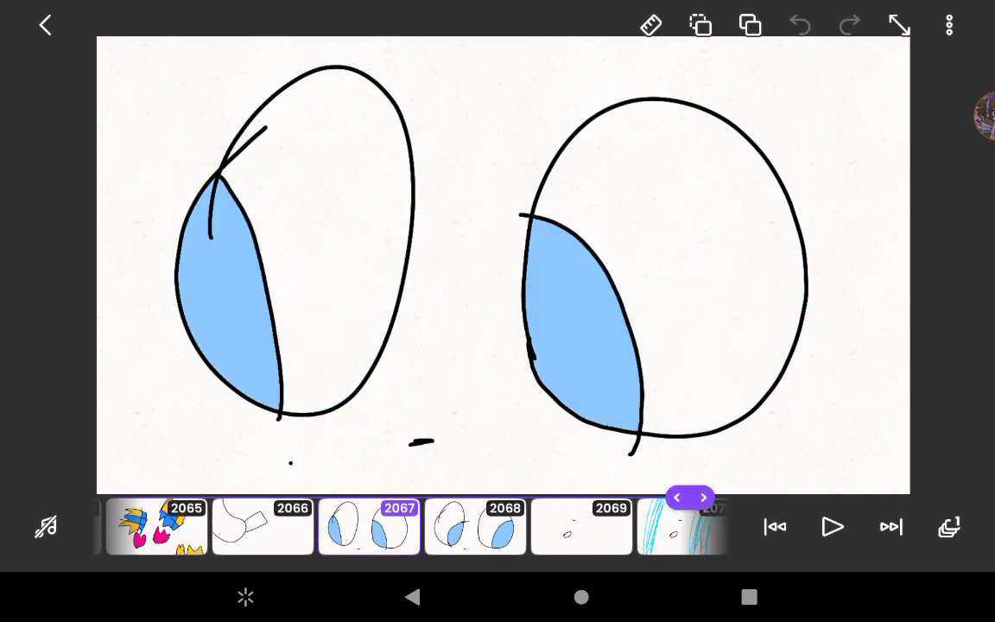
pyautogui.click(478, 525)
pyautogui.click(371, 526)
pyautogui.click(477, 526)
pyautogui.click(384, 525)
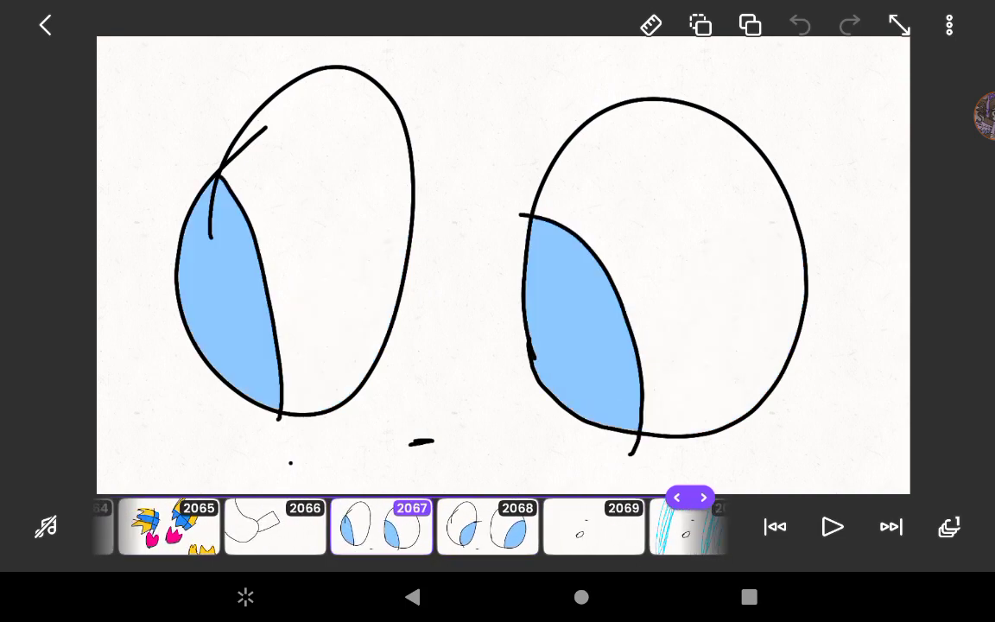
pyautogui.click(477, 525)
pyautogui.click(379, 526)
pyautogui.click(477, 526)
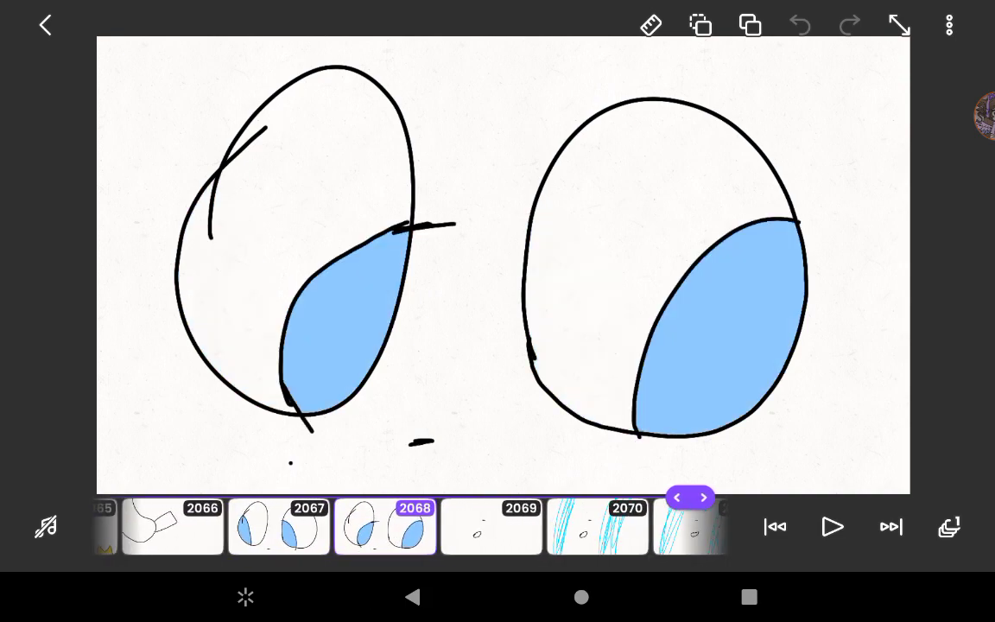
pyautogui.click(492, 526)
pyautogui.click(46, 526)
# Reach cyan-stroke frame 2070 and flip between it and frame 2071
pyautogui.click(518, 525)
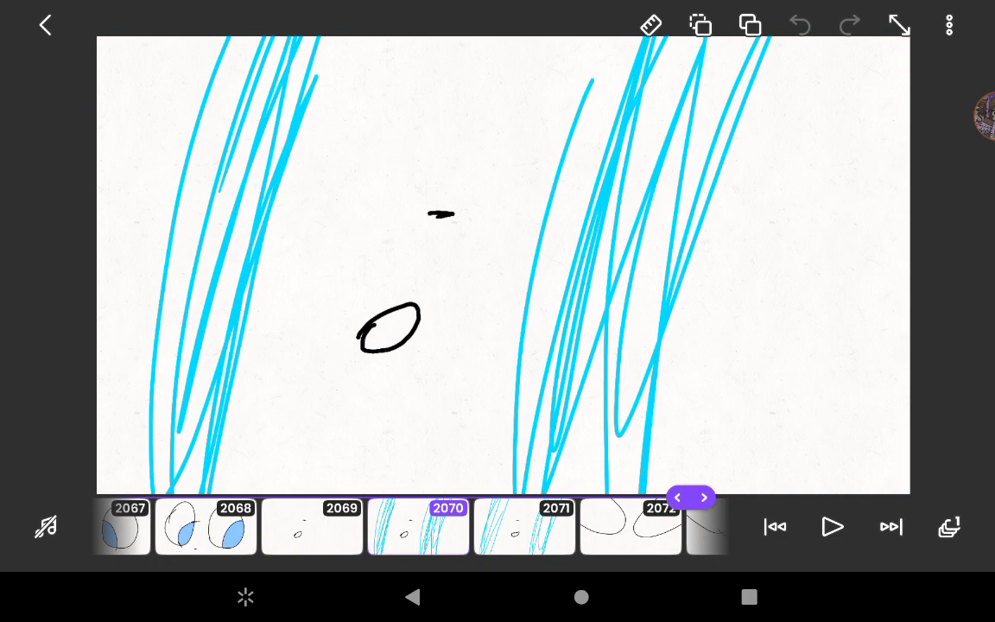
pyautogui.click(524, 525)
pyautogui.click(420, 526)
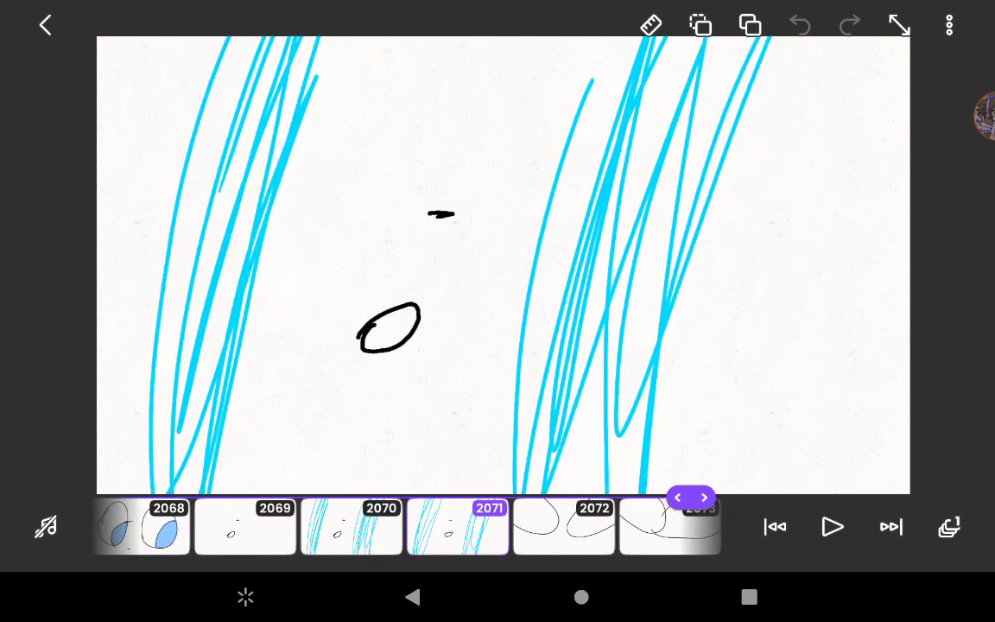
pyautogui.click(524, 526)
pyautogui.click(46, 526)
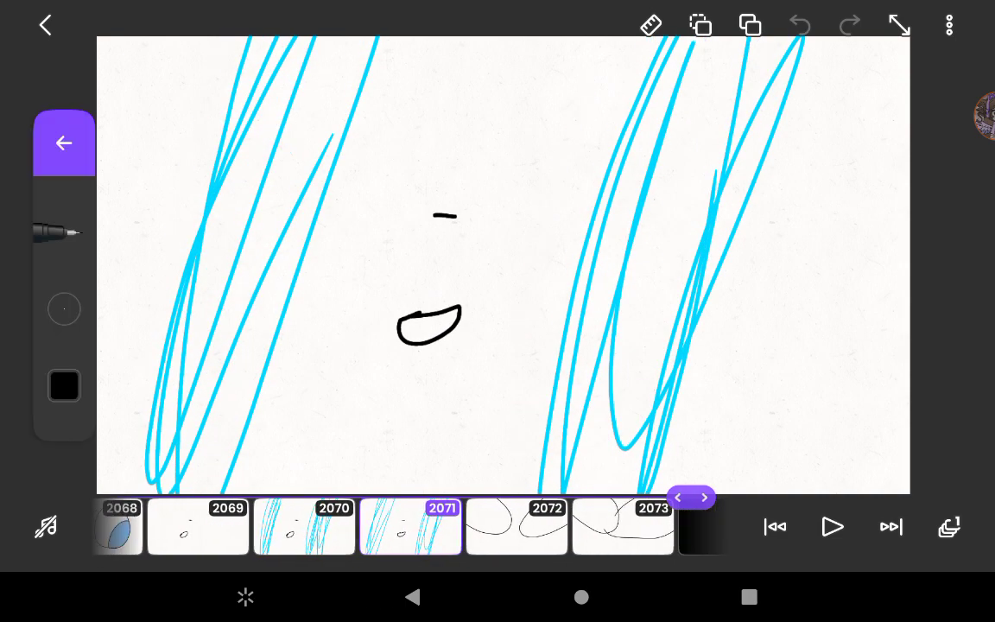
# Step ahead through frame 2073 to the all-black frame 2074
pyautogui.click(518, 525)
pyautogui.click(524, 526)
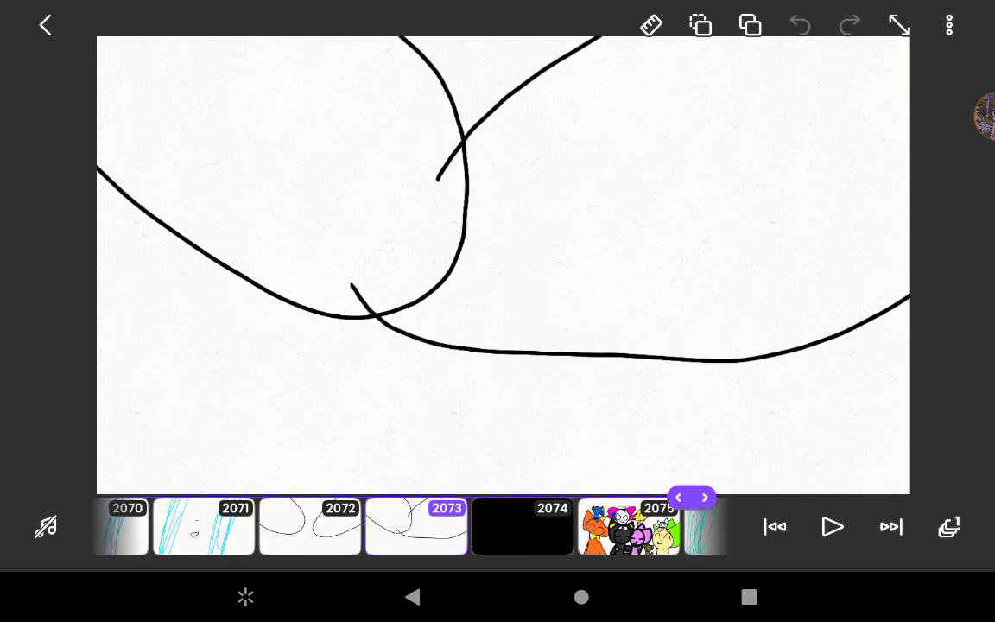
pyautogui.click(45, 526)
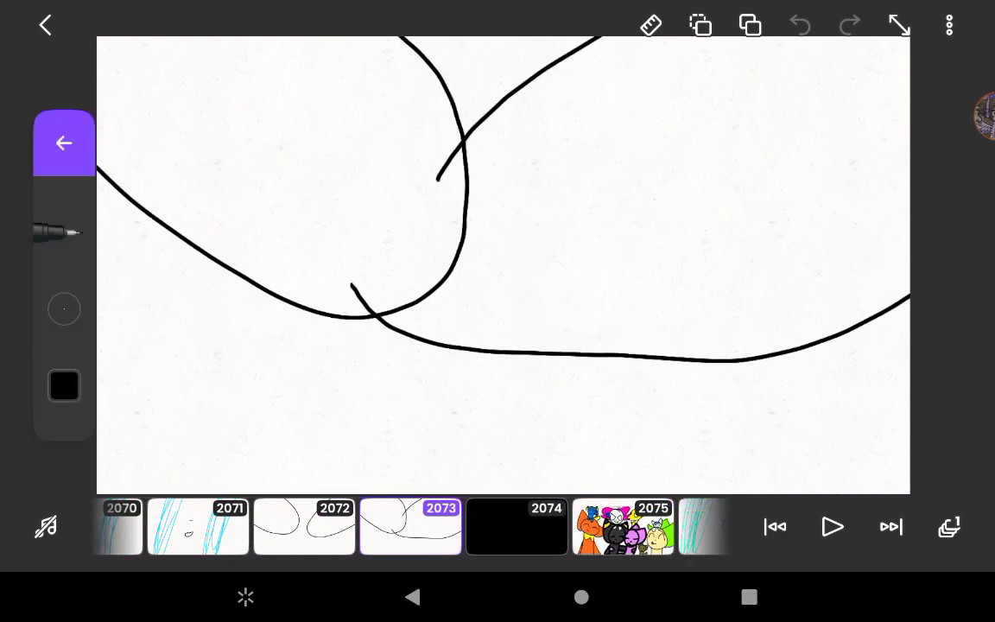
pyautogui.click(517, 526)
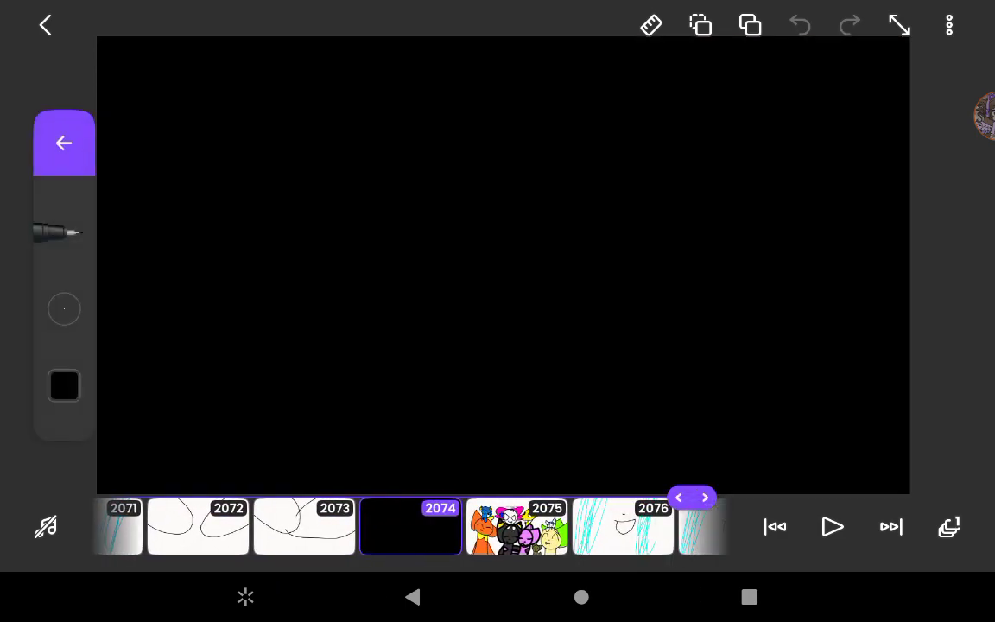
# Advance to frame 2075, the colourful creature group under 'stop biting meee'
pyautogui.click(516, 526)
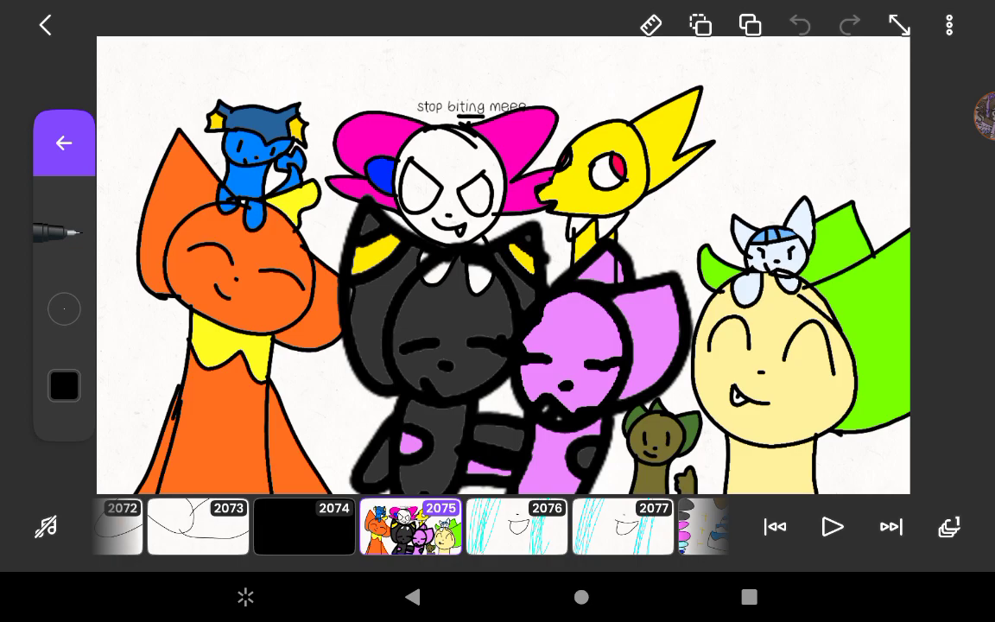
pyautogui.scroll(8, 470, 173)
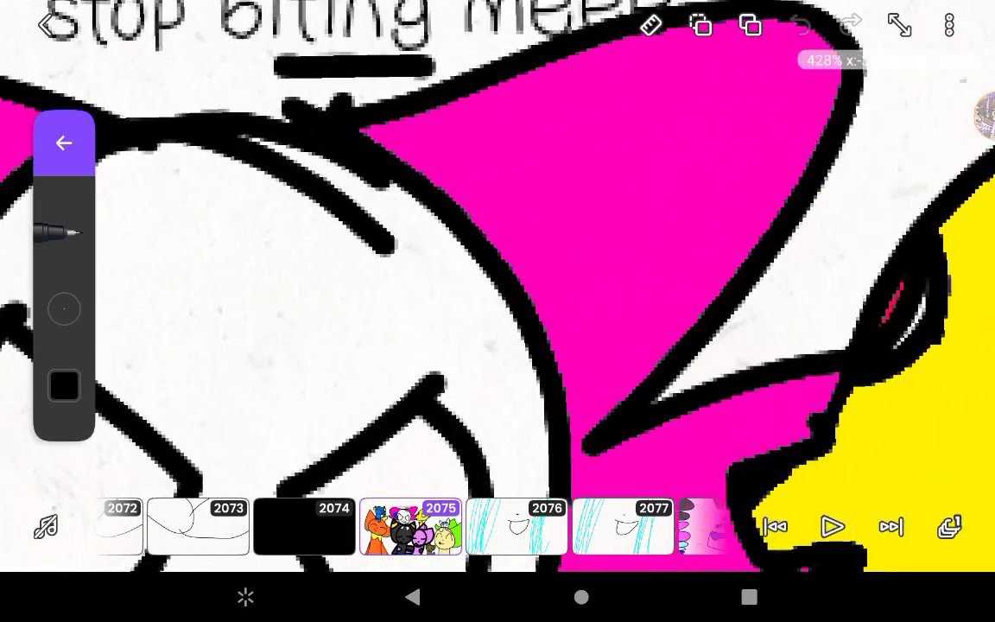
pyautogui.scroll(-8, 498, 259)
pyautogui.scroll(4, 497, 259)
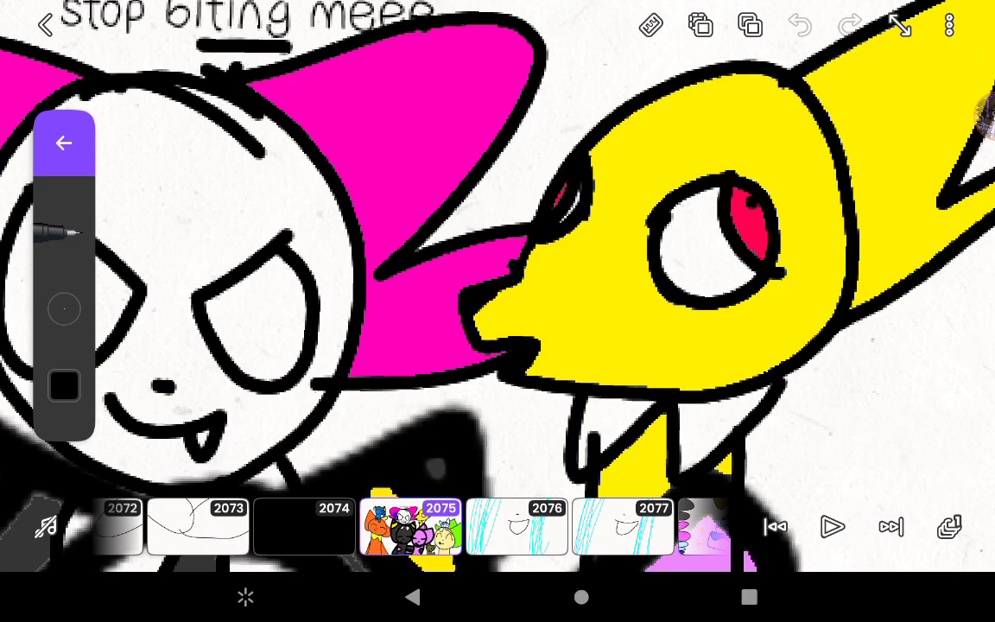
pyautogui.scroll(4, 497, 259)
pyautogui.scroll(-10, 497, 259)
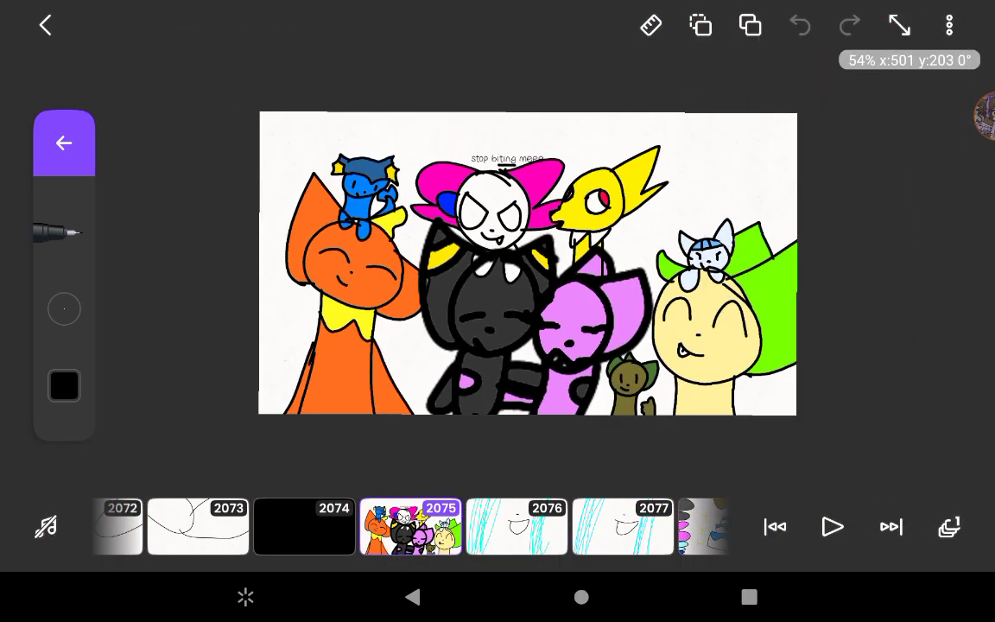
pyautogui.scroll(4, 498, 259)
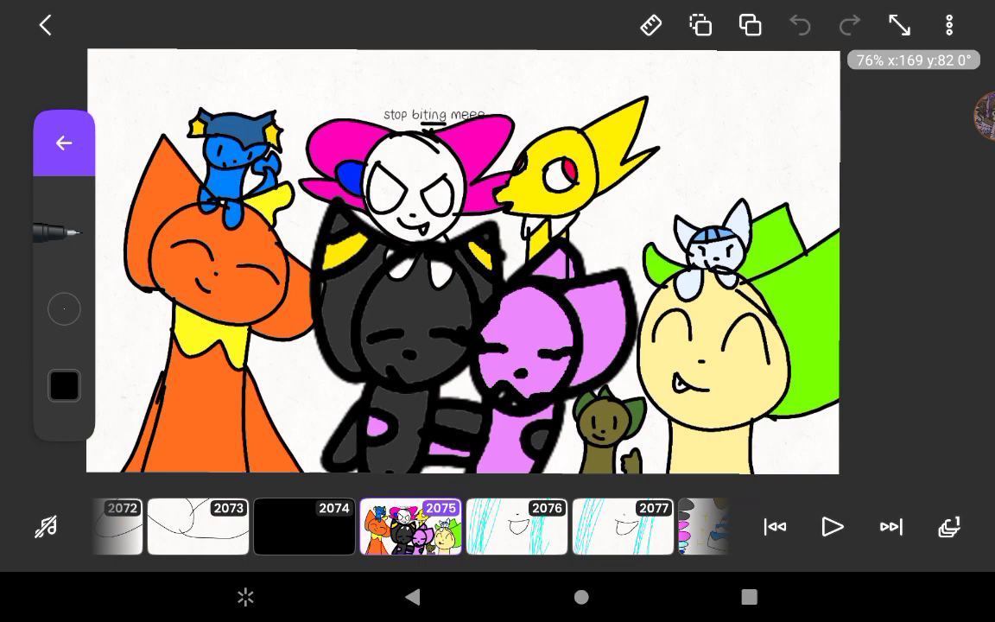
# Move past frame 2077 and the blue cake frame 2078 to sketch frame 2079
pyautogui.click(623, 525)
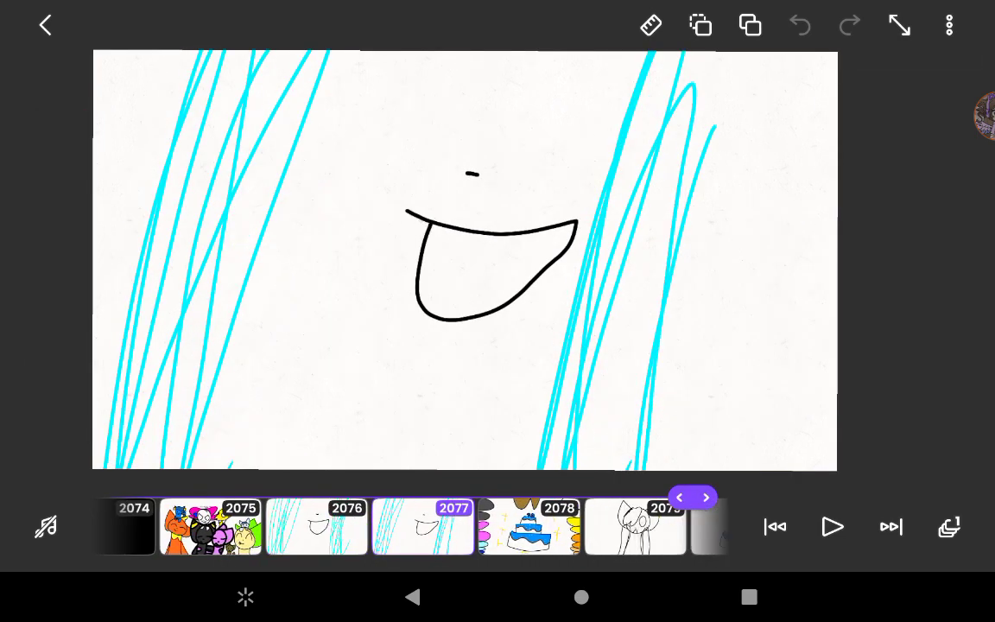
pyautogui.moveTo(431, 526)
pyautogui.mouseDown()
pyautogui.moveTo(449, 526)
pyautogui.moveTo(437, 525)
pyautogui.mouseUp()
pyautogui.click(544, 526)
pyautogui.click(46, 526)
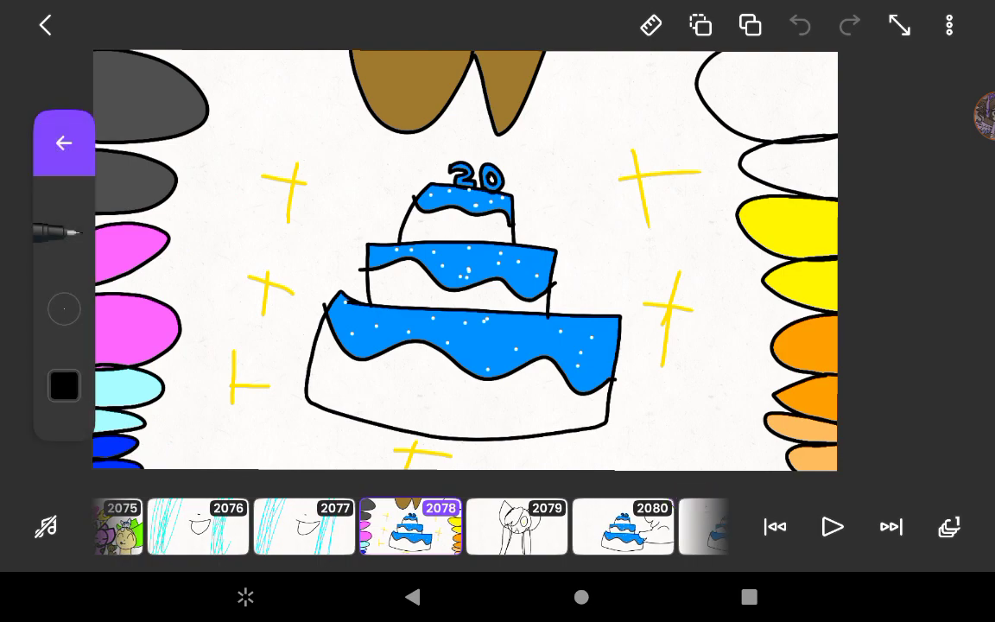
pyautogui.click(518, 526)
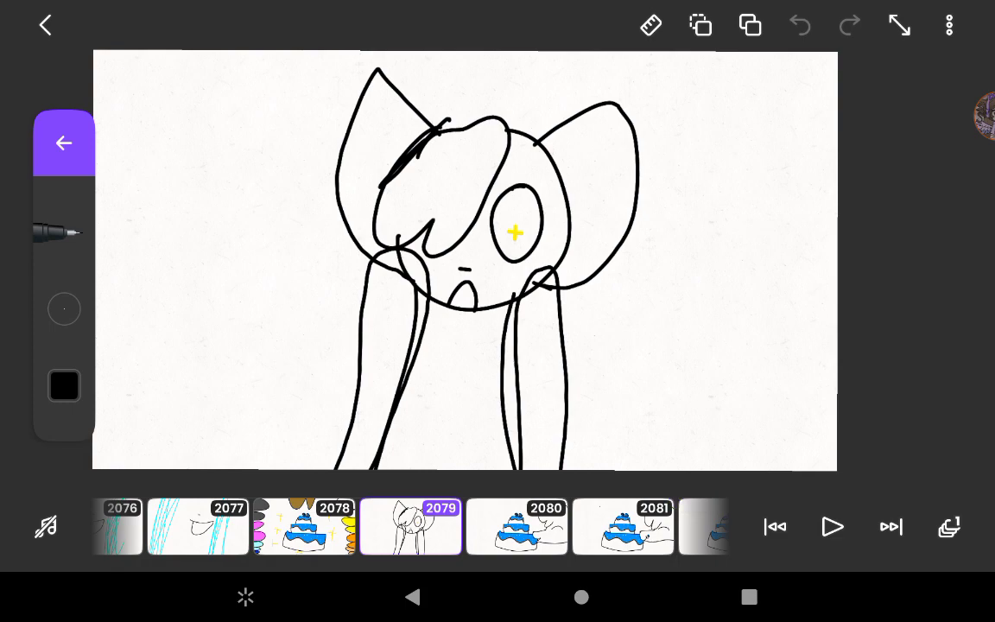
# Scrub back to frame 2075 and draw trial strokes across the white character's eyes
pyautogui.moveTo(414, 525); pyautogui.dragTo(674, 526)
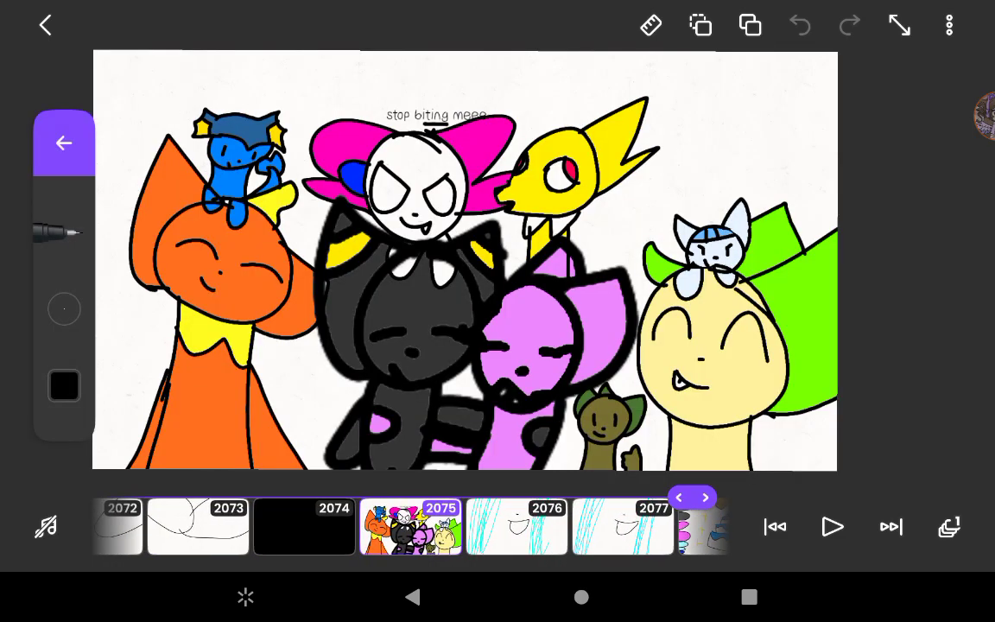
pyautogui.scroll(10, 414, 172)
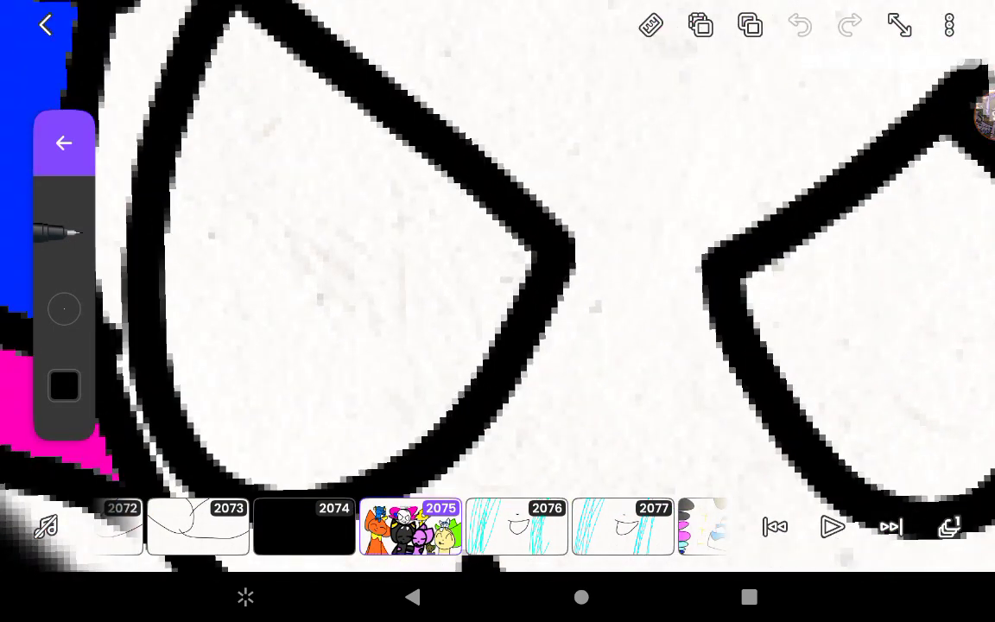
pyautogui.moveTo(284, 95); pyautogui.dragTo(95, 198)
pyautogui.scroll(-2, 497, 259)
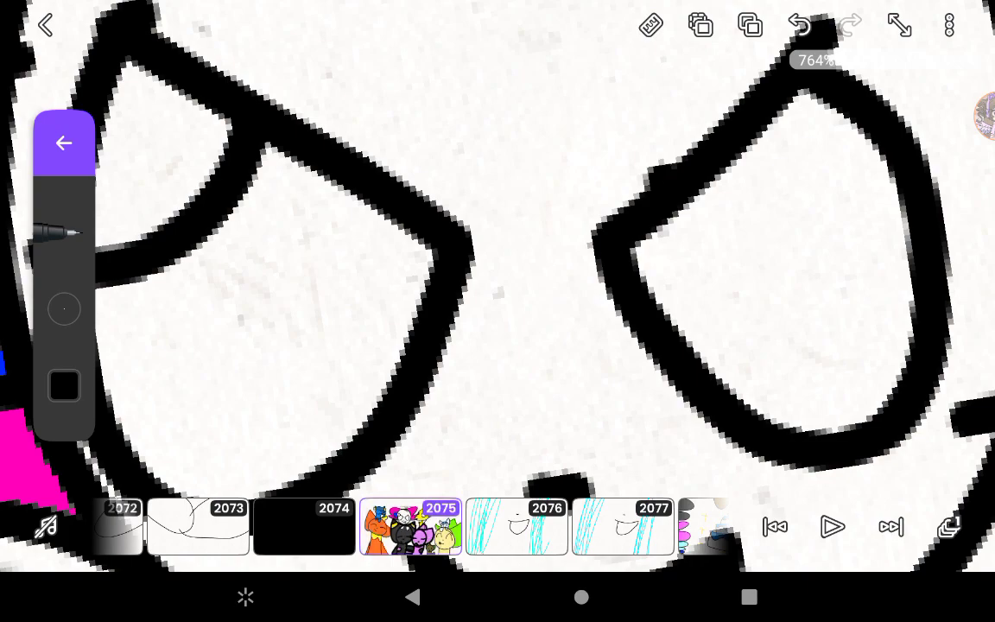
pyautogui.moveTo(622, 173); pyautogui.dragTo(631, 306)
# Undo both eye strokes, then try new curved lines inside the left and right eyes
pyautogui.click(799, 24)
pyautogui.click(798, 24)
pyautogui.moveTo(190, 108); pyautogui.dragTo(350, 153)
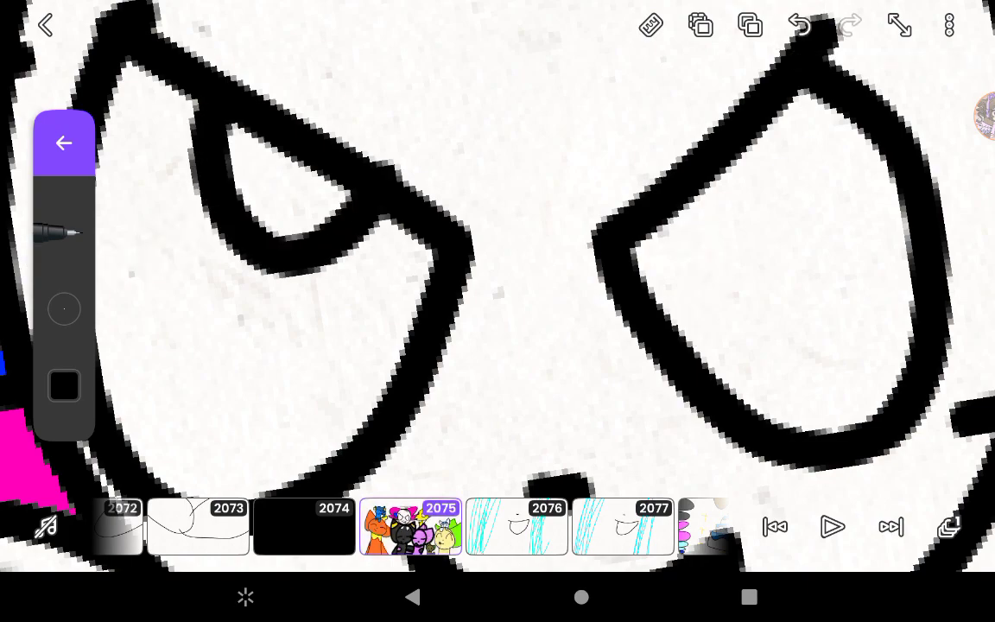
pyautogui.moveTo(622, 121); pyautogui.dragTo(596, 293)
pyautogui.click(799, 24)
pyautogui.click(798, 24)
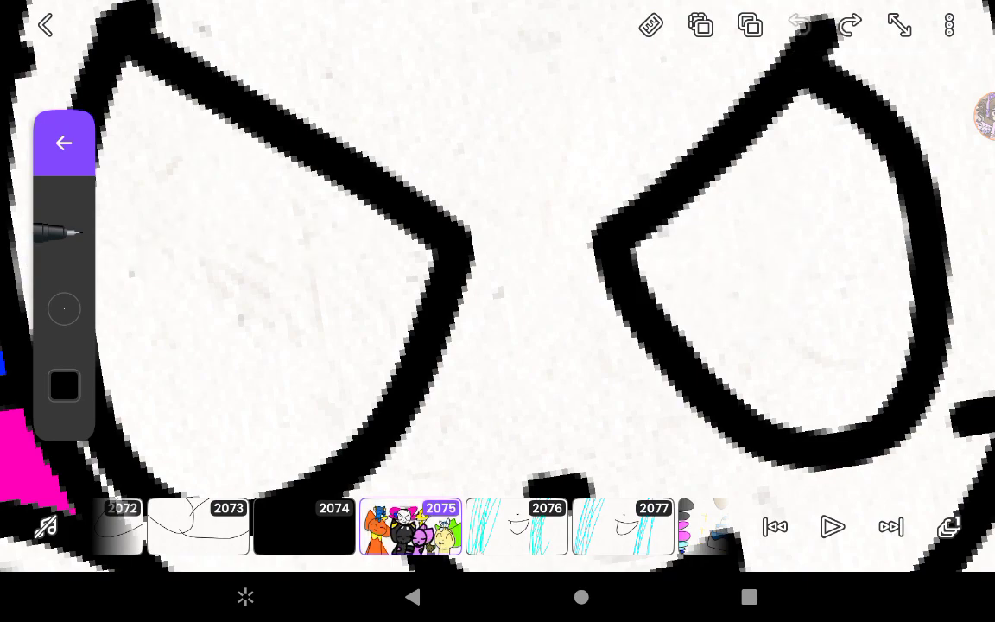
pyautogui.scroll(-5, 498, 259)
pyautogui.scroll(2, 497, 259)
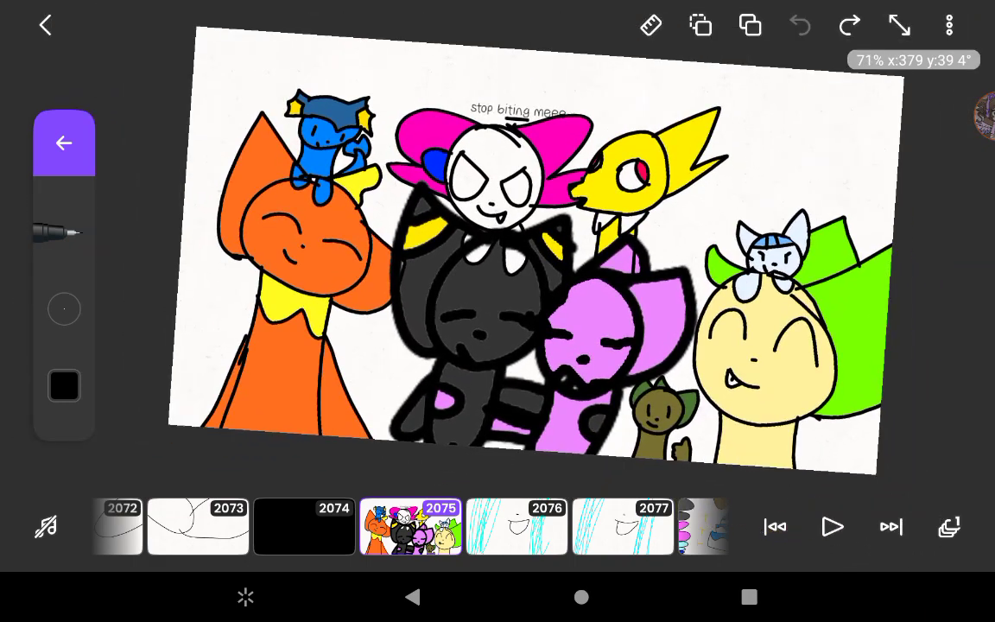
# Scrub forward past cake frames 2080–2083 and sketch 2084 to profile frame 2087
pyautogui.moveTo(604, 526); pyautogui.dragTo(345, 527)
pyautogui.moveTo(518, 527)
pyautogui.mouseDown()
pyautogui.moveTo(389, 527)
pyautogui.moveTo(518, 527)
pyautogui.moveTo(414, 527)
pyautogui.mouseUp()
pyautogui.scroll(1, 498, 259)
pyautogui.moveTo(518, 527); pyautogui.dragTo(414, 527)
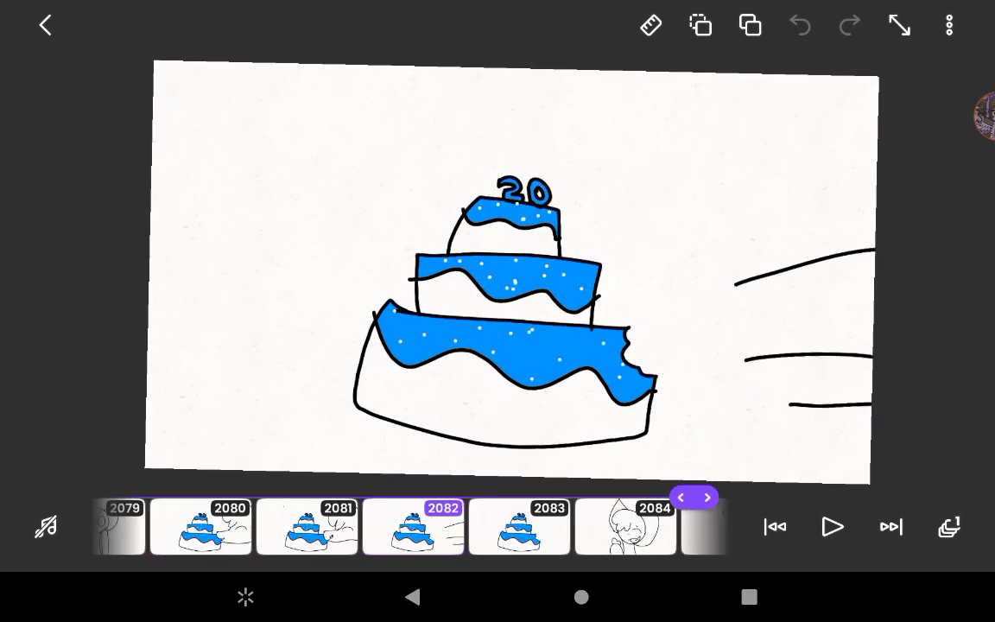
pyautogui.moveTo(518, 527); pyautogui.dragTo(414, 527)
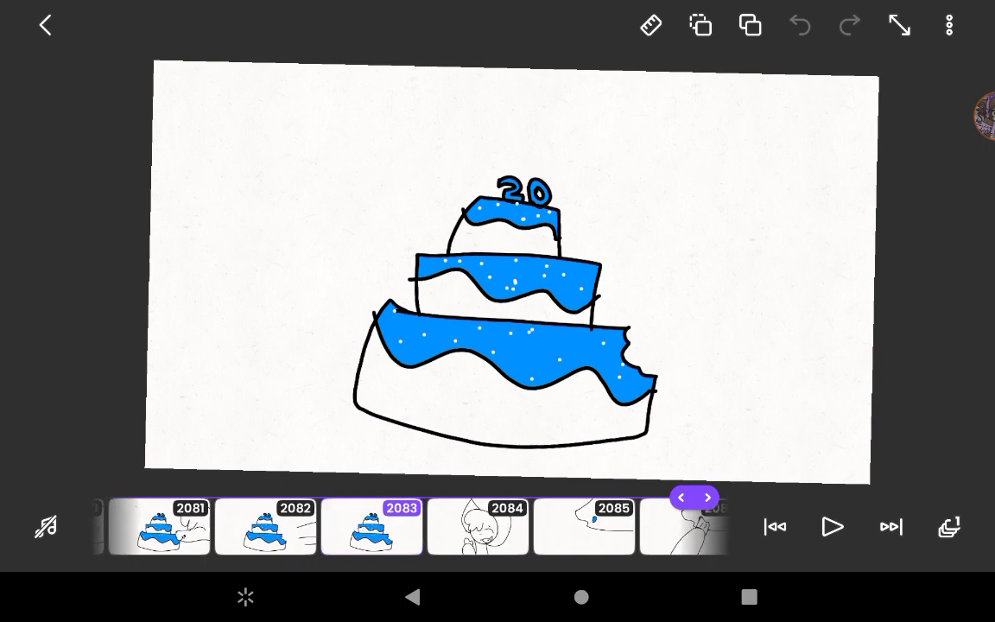
pyautogui.moveTo(518, 527); pyautogui.dragTo(414, 527)
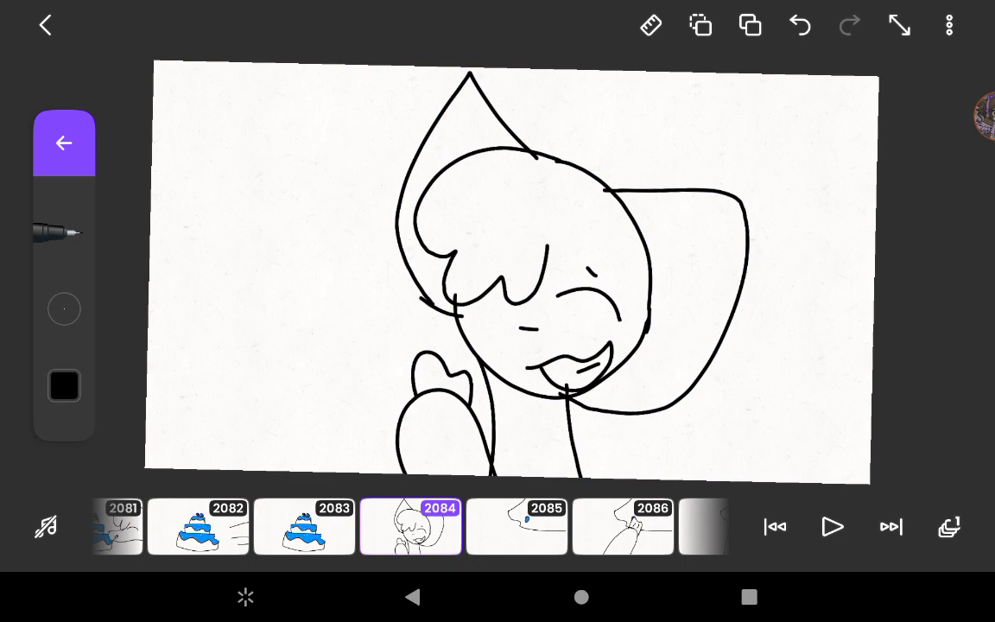
pyautogui.moveTo(518, 527); pyautogui.dragTo(457, 527)
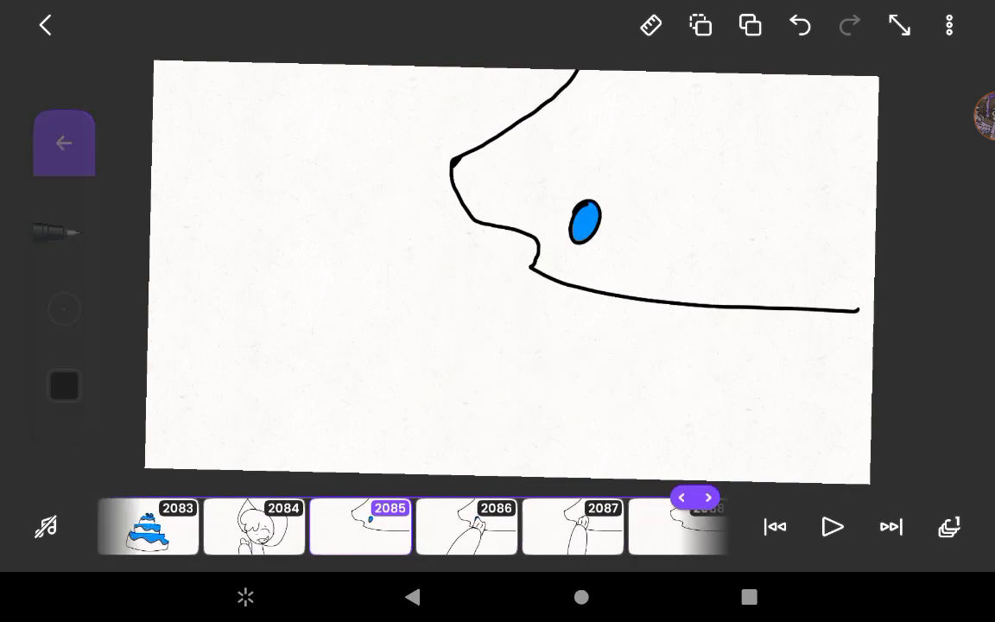
pyautogui.moveTo(518, 527); pyautogui.dragTo(415, 527)
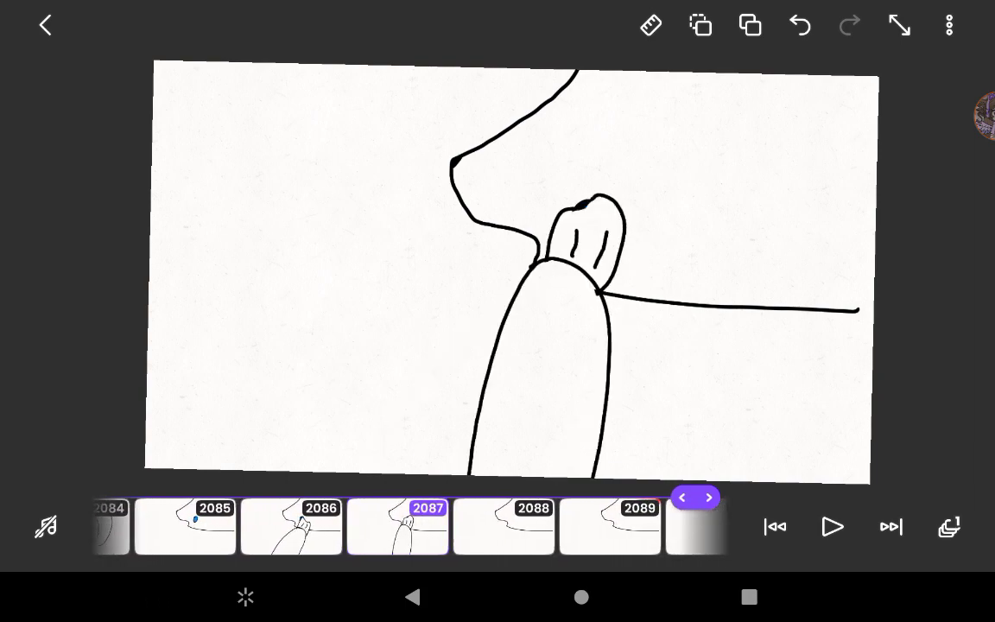